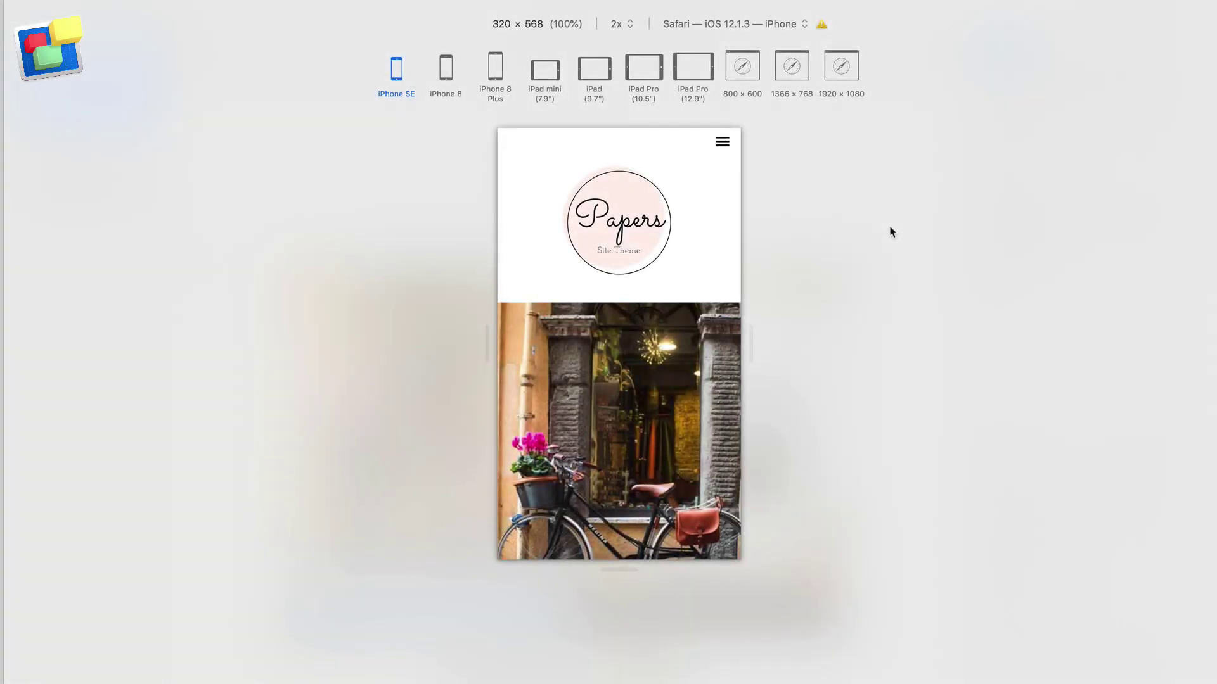
Scroll the responsive preview to check for horizontal drift, then try the iPhone 8 and iPhone 8 Plus presets.
{"action": "scroll", "coordinate": [699, 265], "scroll_direction": "right", "scroll_amount": 3}
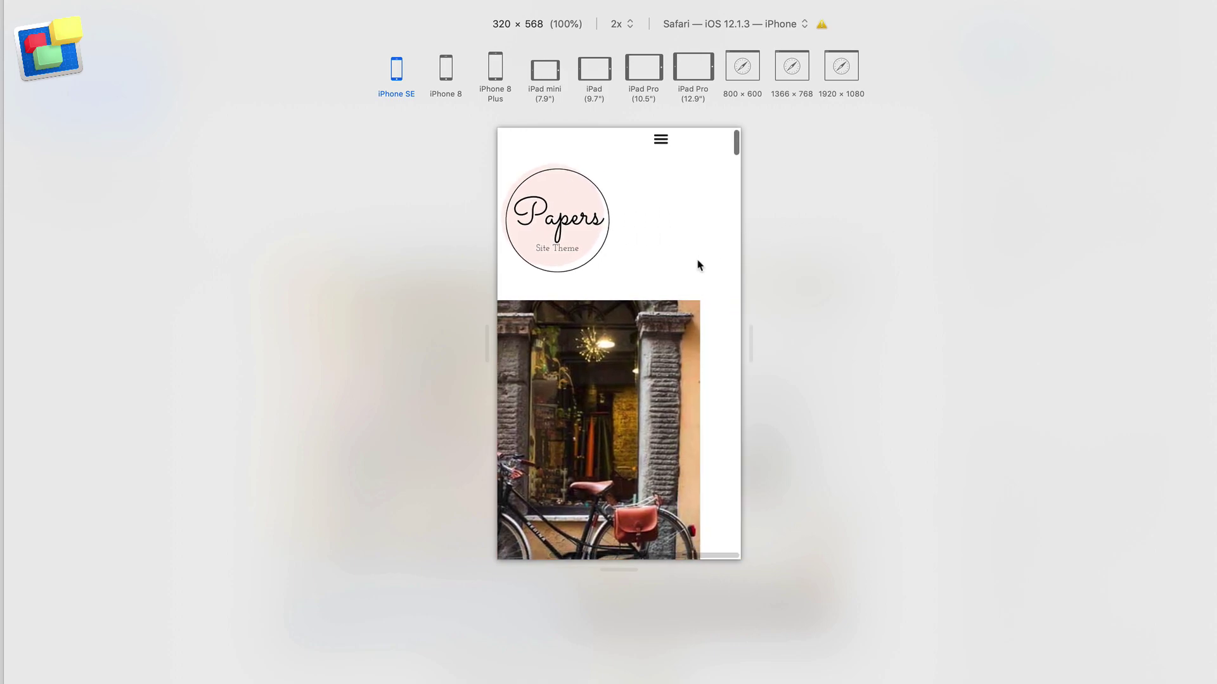
{"action": "scroll", "coordinate": [699, 265], "scroll_direction": "left", "scroll_amount": 3}
{"action": "scroll", "coordinate": [698, 263], "scroll_direction": "right", "scroll_amount": 3}
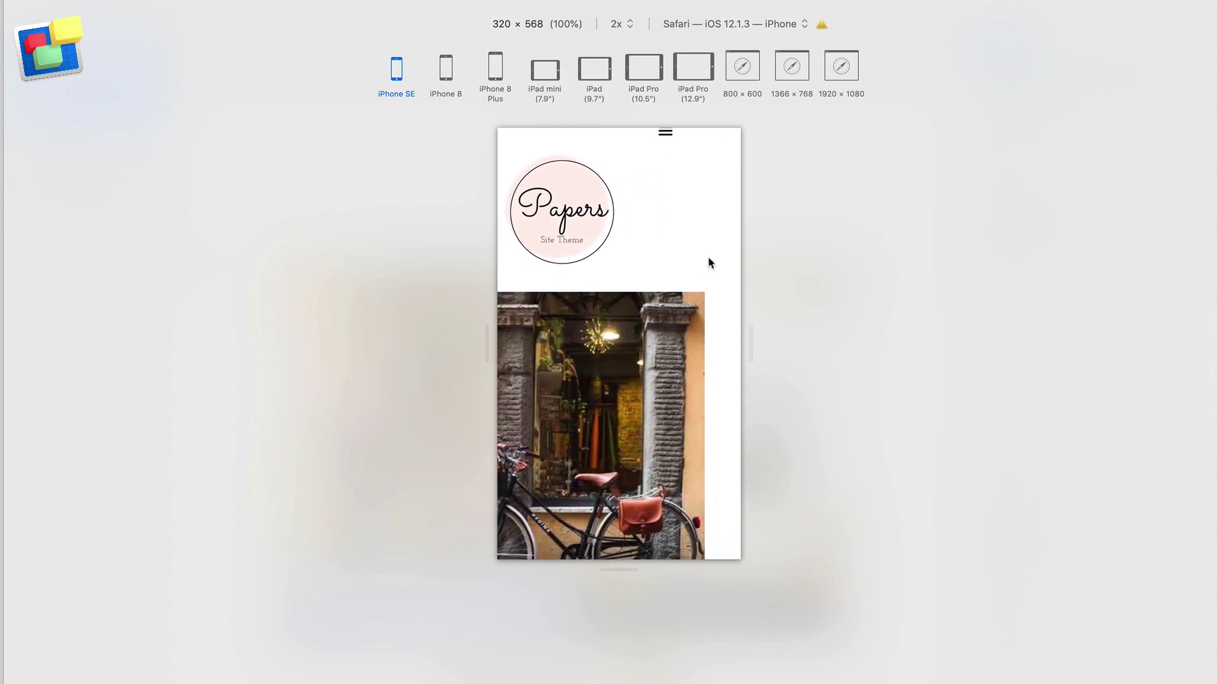
{"action": "scroll", "coordinate": [647, 247], "scroll_direction": "left", "scroll_amount": 3}
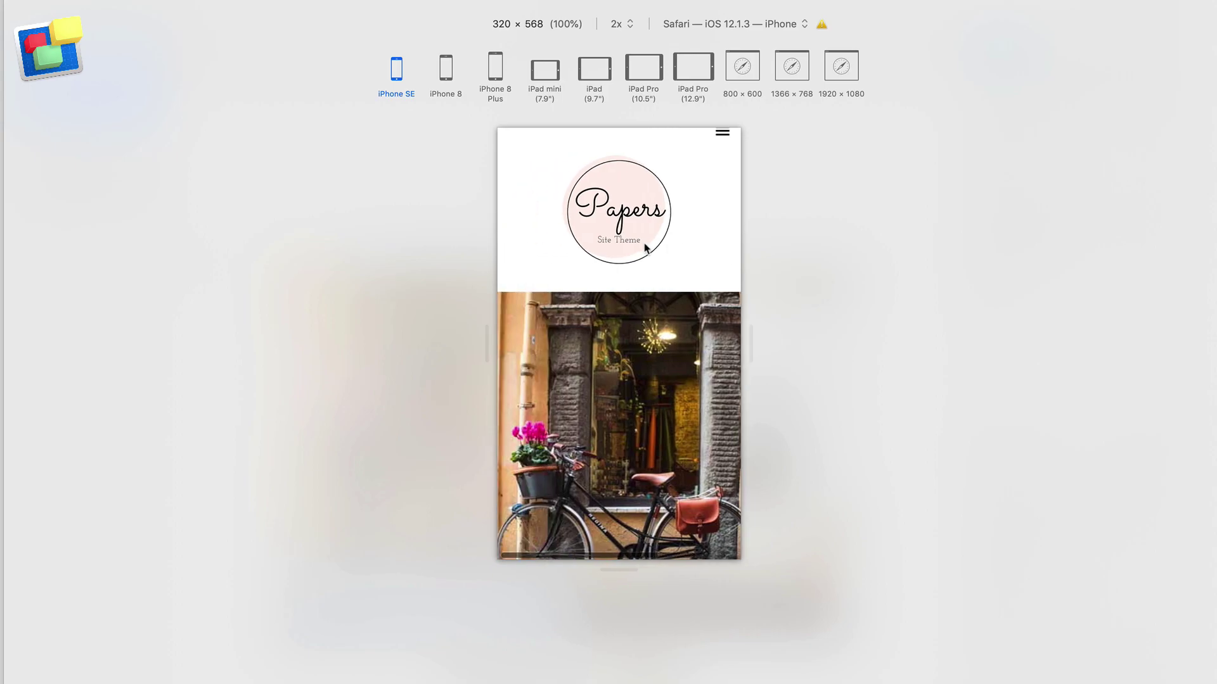
{"action": "scroll", "coordinate": [644, 247], "scroll_direction": "down", "scroll_amount": 10}
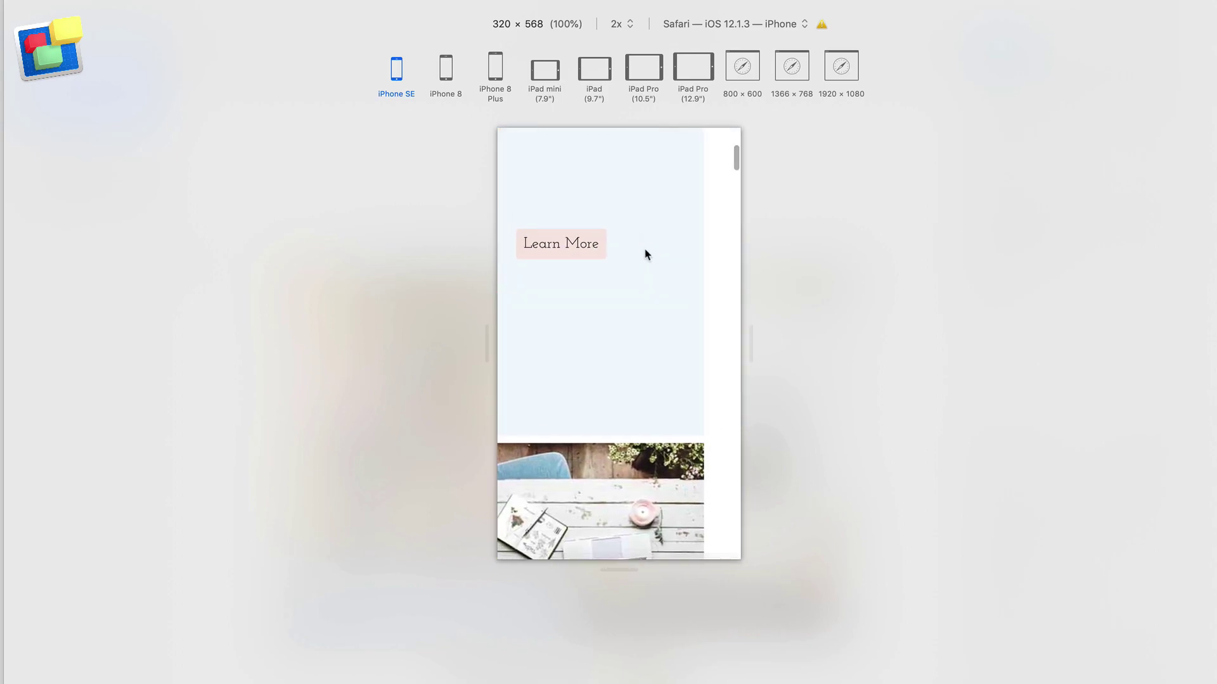
{"action": "scroll", "coordinate": [646, 254], "scroll_direction": "down", "scroll_amount": 5}
{"action": "scroll", "coordinate": [660, 320], "scroll_direction": "up", "scroll_amount": 5}
{"action": "scroll", "coordinate": [661, 323], "scroll_direction": "left", "scroll_amount": 3}
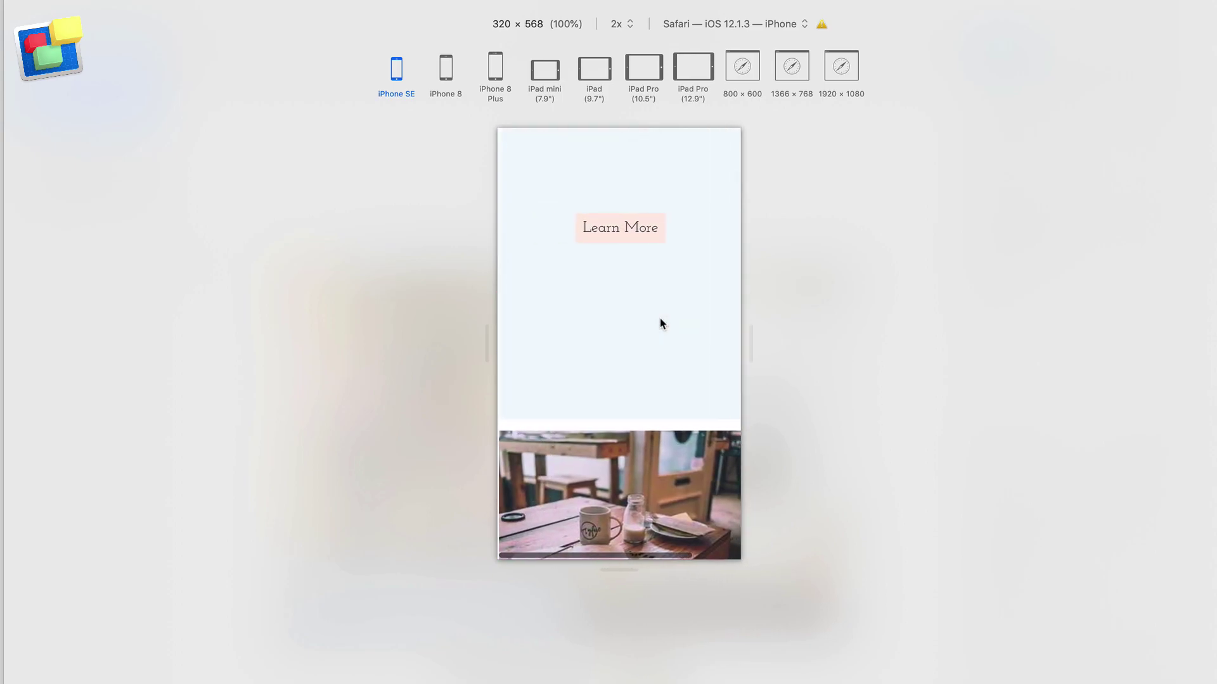
{"action": "scroll", "coordinate": [661, 323], "scroll_direction": "up", "scroll_amount": 10}
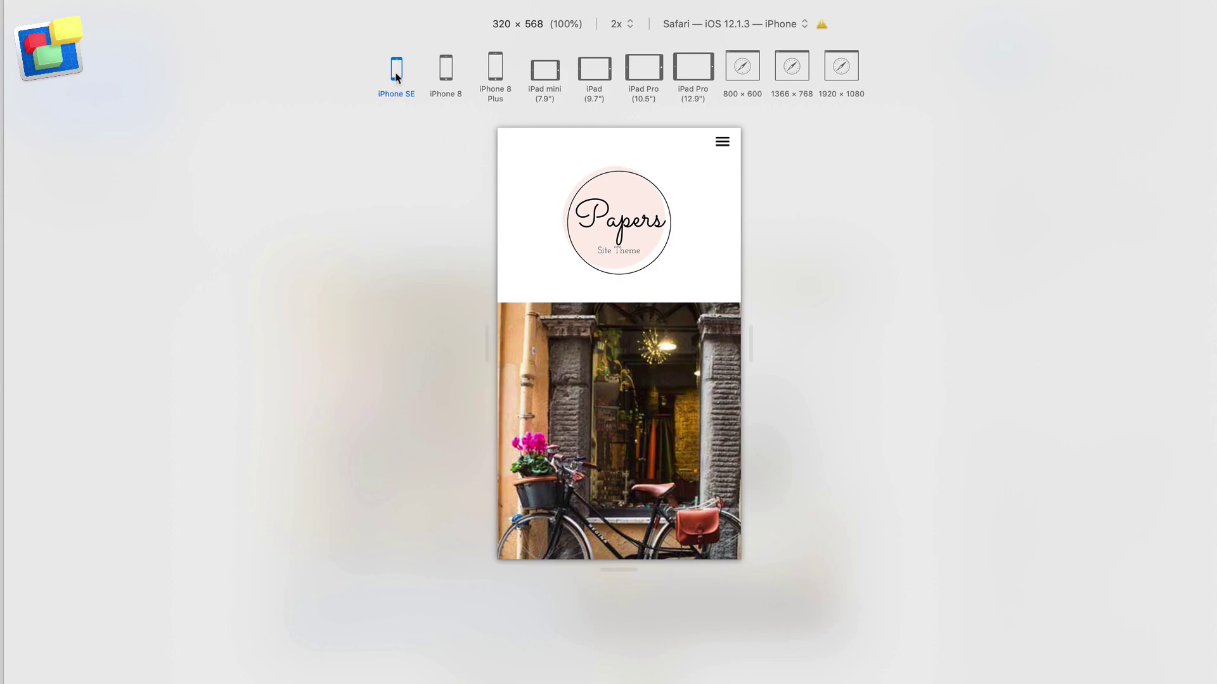
{"action": "left_click", "coordinate": [446, 73]}
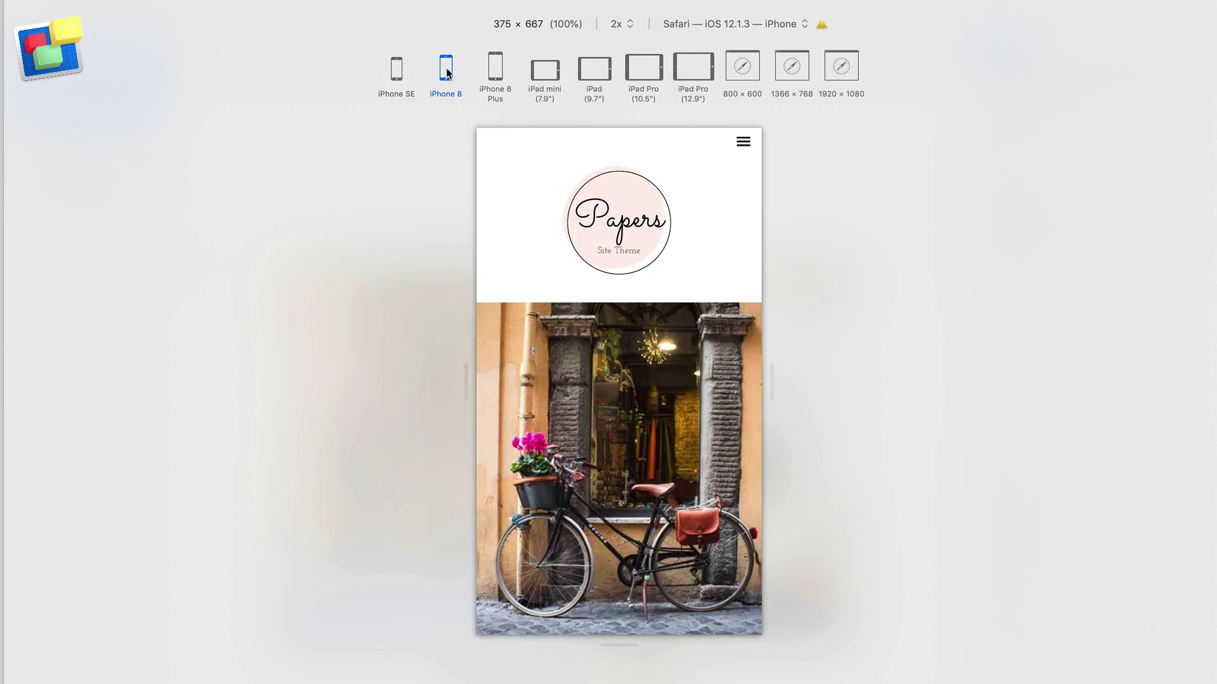
{"action": "left_click", "coordinate": [495, 70]}
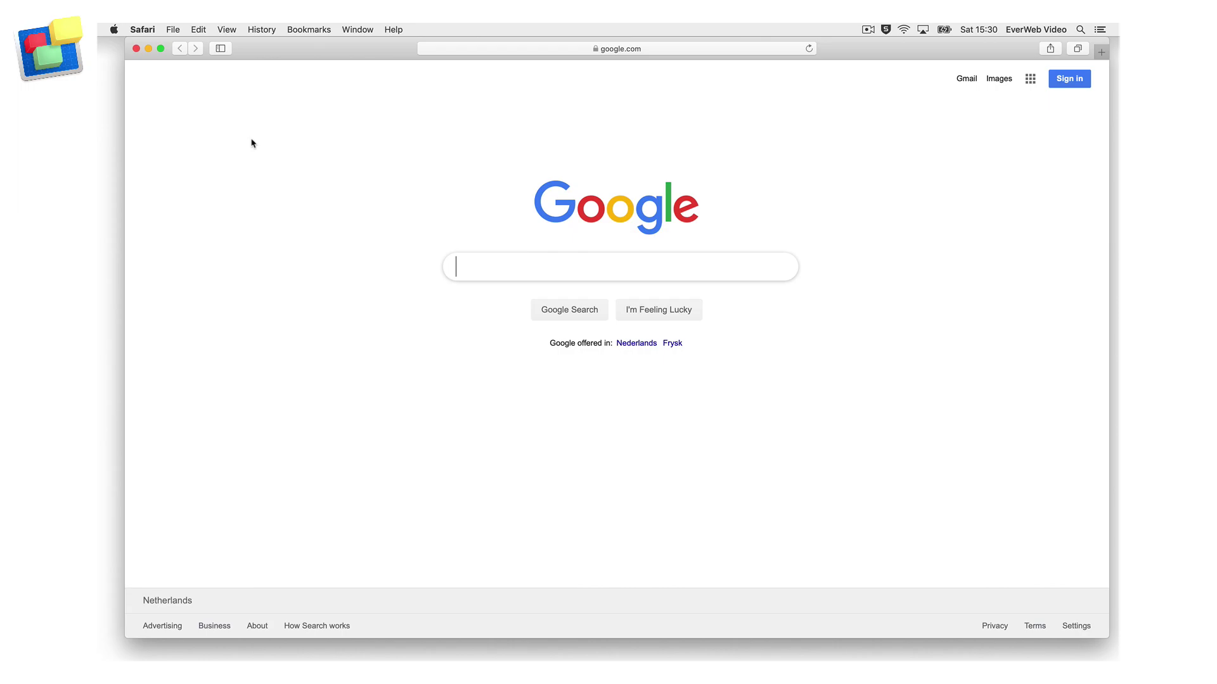
Turn on 'Show Develop menu in menu bar' in Safari's Advanced preferences and open the Develop menu.
{"action": "left_click", "coordinate": [150, 31]}
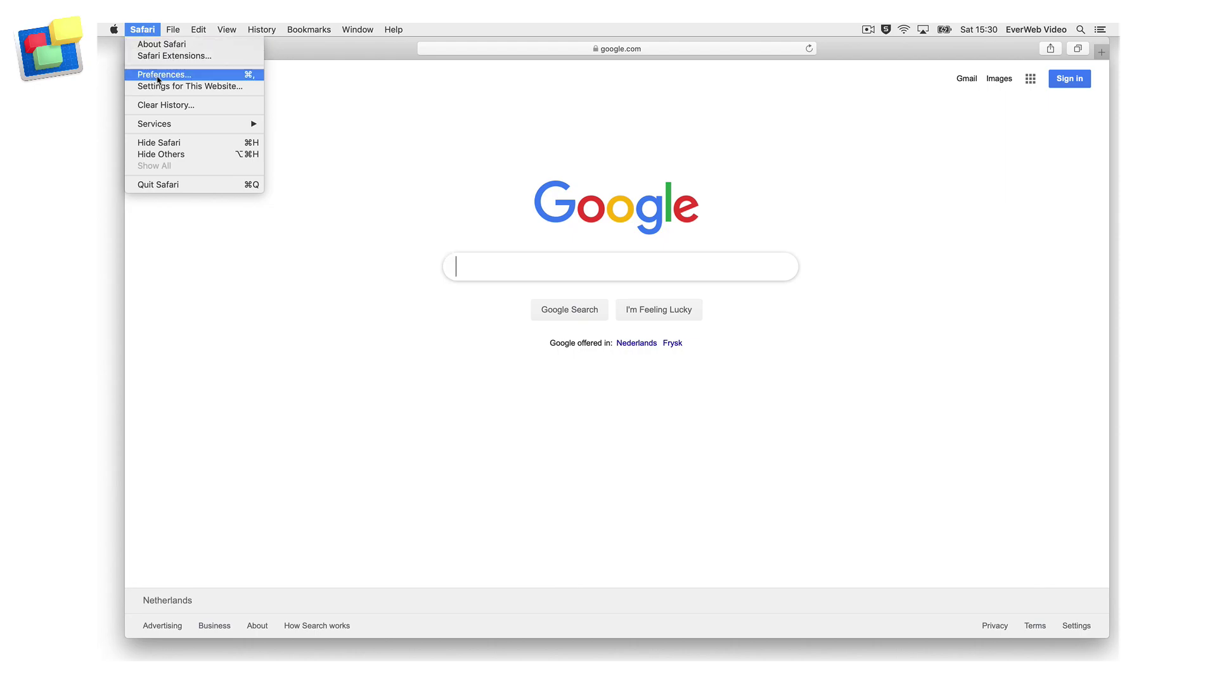
{"action": "left_click", "coordinate": [158, 74]}
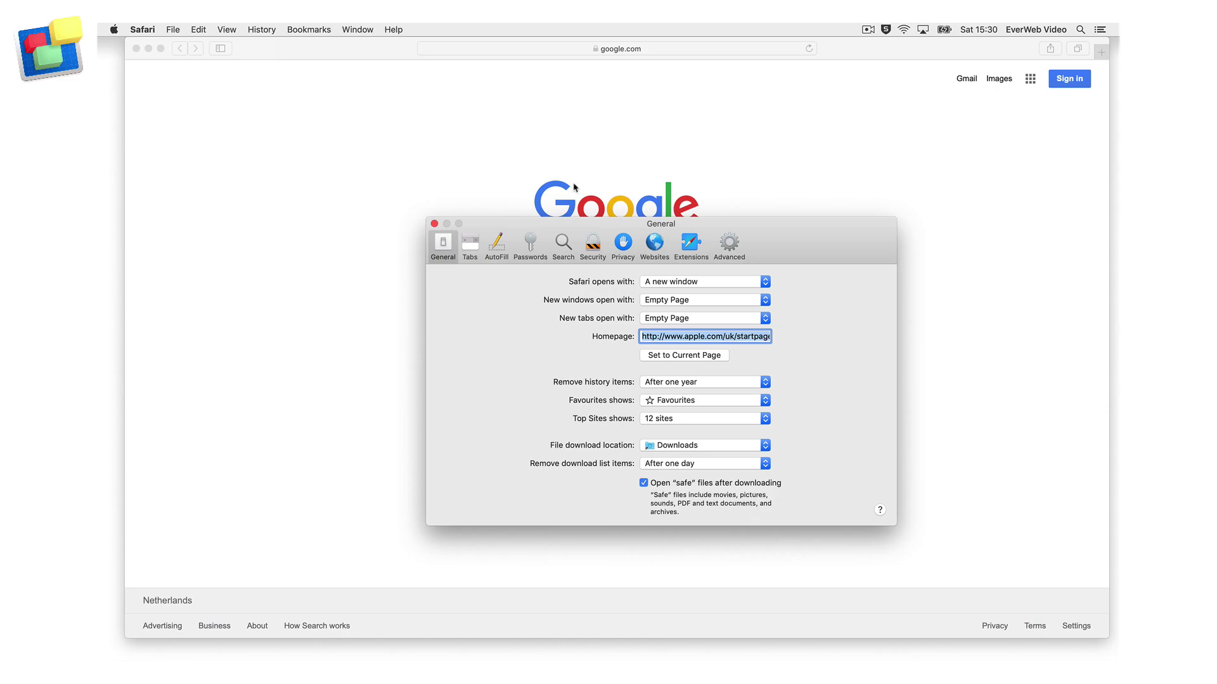
{"action": "left_click", "coordinate": [730, 248]}
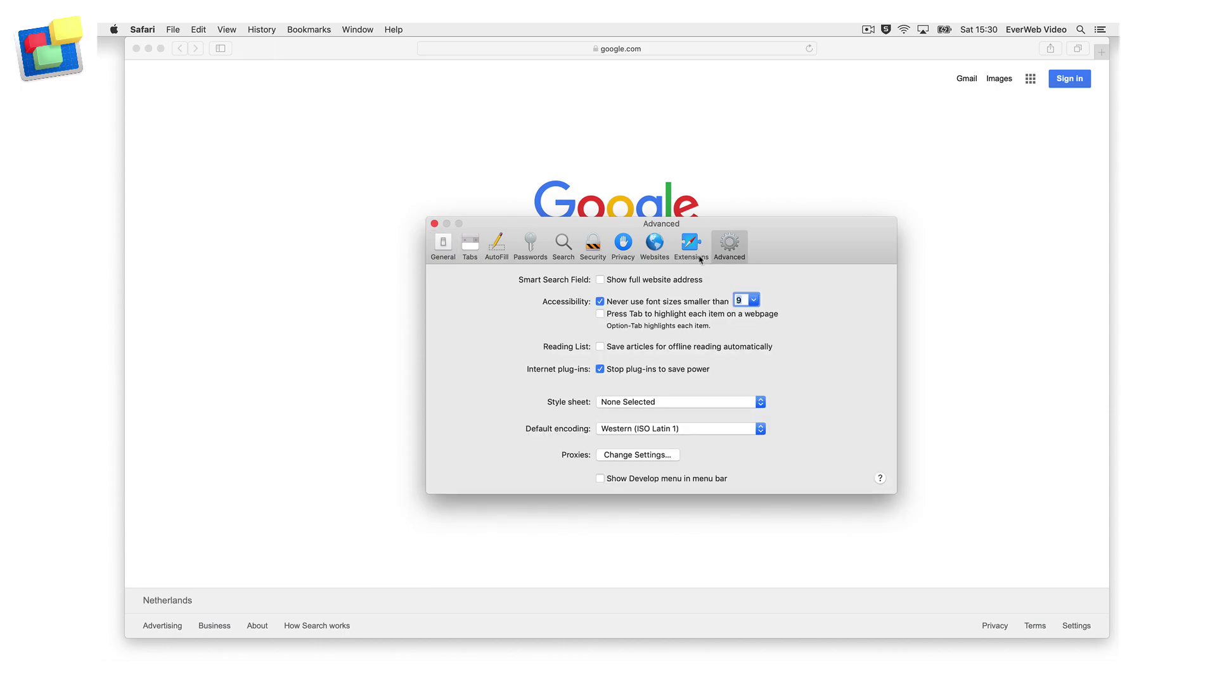
{"action": "left_click", "coordinate": [599, 481]}
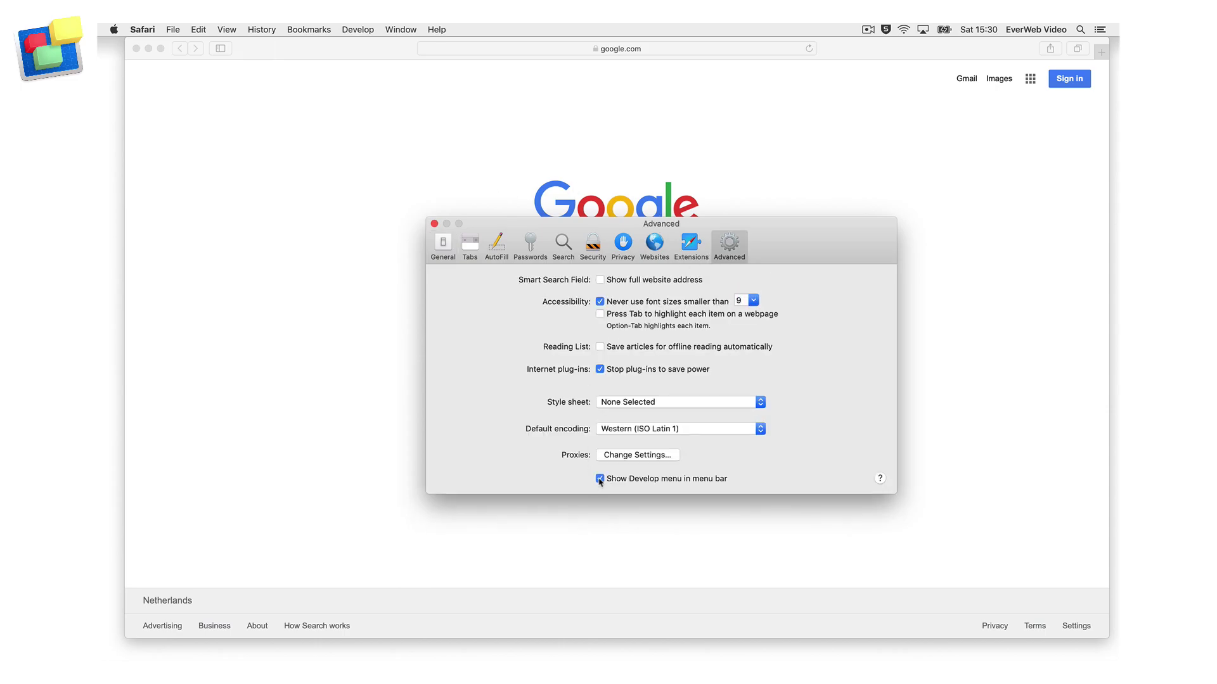
{"action": "left_click", "coordinate": [434, 223]}
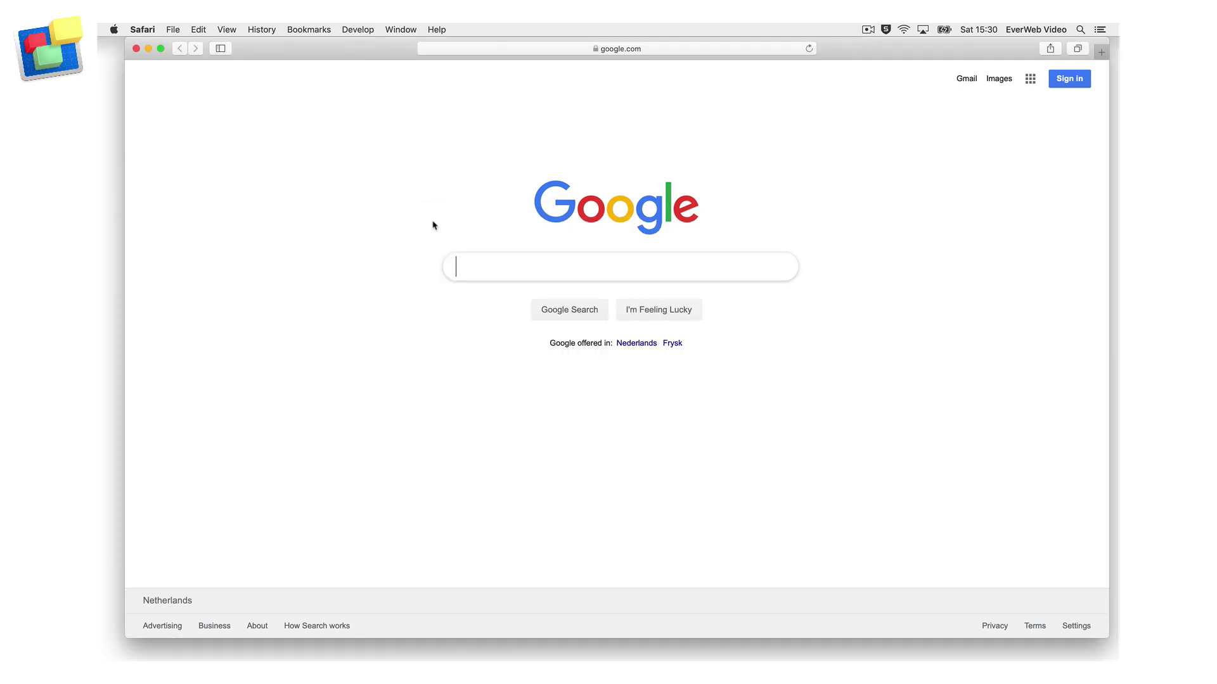
{"action": "left_click", "coordinate": [354, 30]}
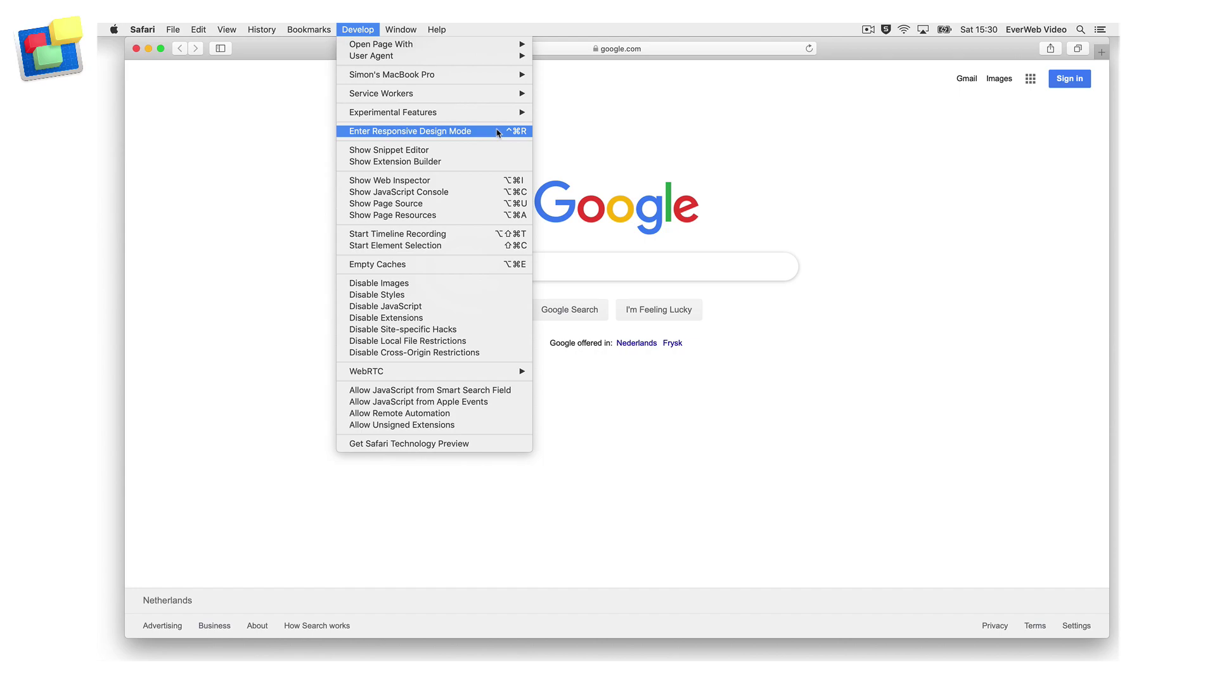
Choose Enter Responsive Design Mode from the Develop menu to preview the Google page.
{"action": "key", "text": "shift"}
{"action": "left_click", "coordinate": [498, 131]}
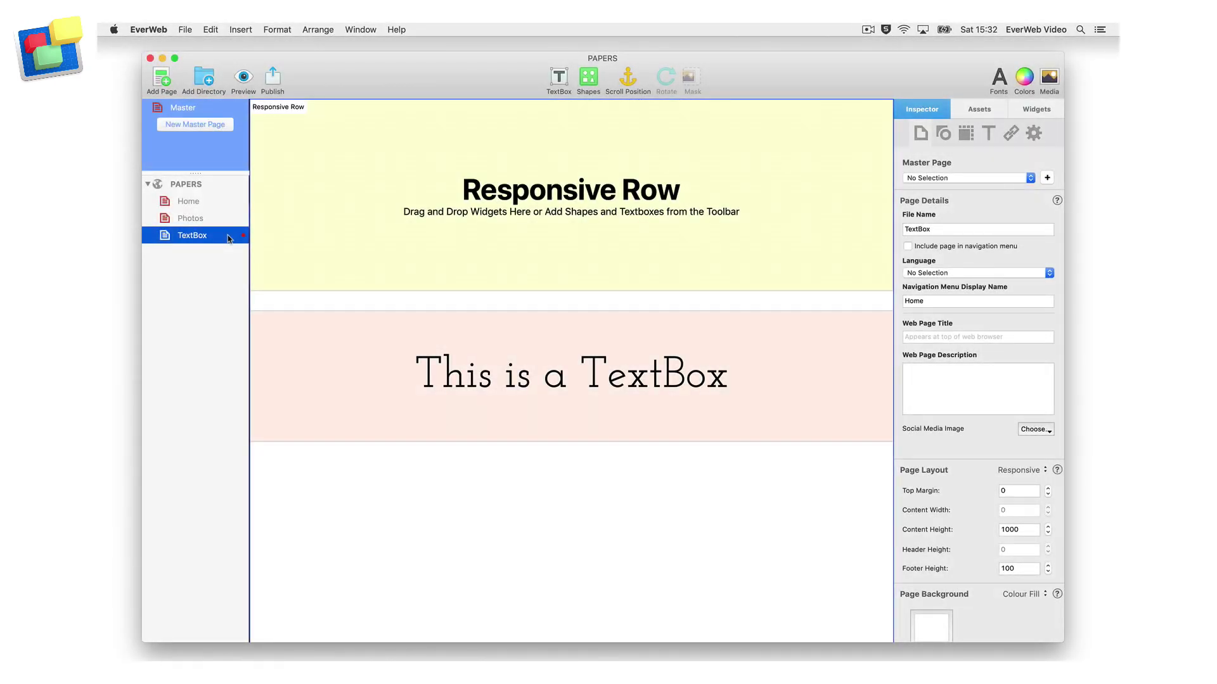
Embed the 'This is a TextBox' text box in Responsive Row 1 using its context menu.
{"action": "left_click", "coordinate": [348, 385]}
{"action": "right_click", "coordinate": [348, 386]}
{"action": "mouse_move", "coordinate": [419, 534]}
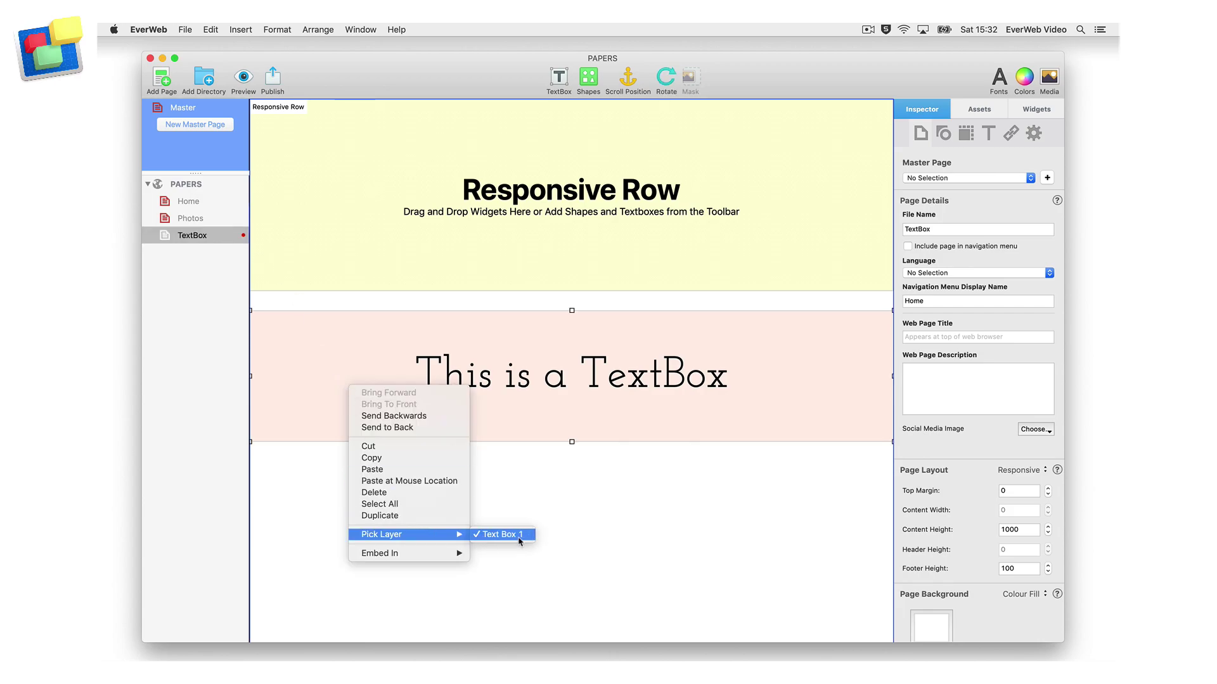
{"action": "mouse_move", "coordinate": [424, 556]}
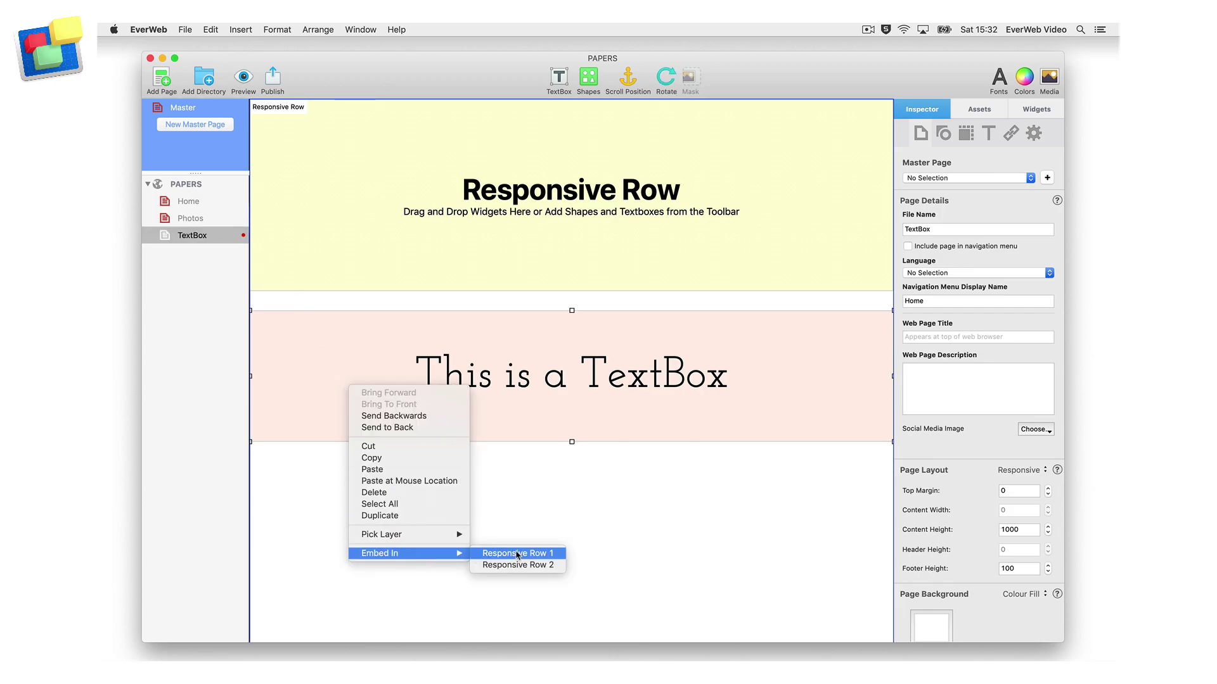
{"action": "left_click", "coordinate": [517, 555]}
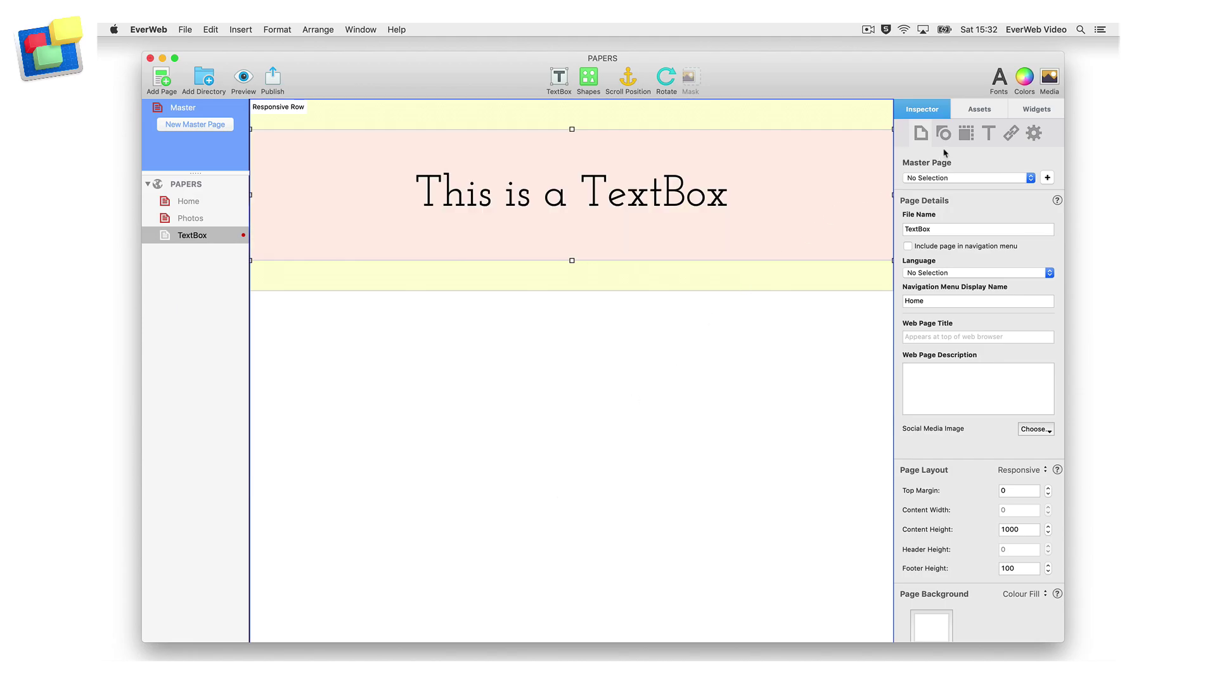
{"action": "left_click", "coordinate": [965, 135]}
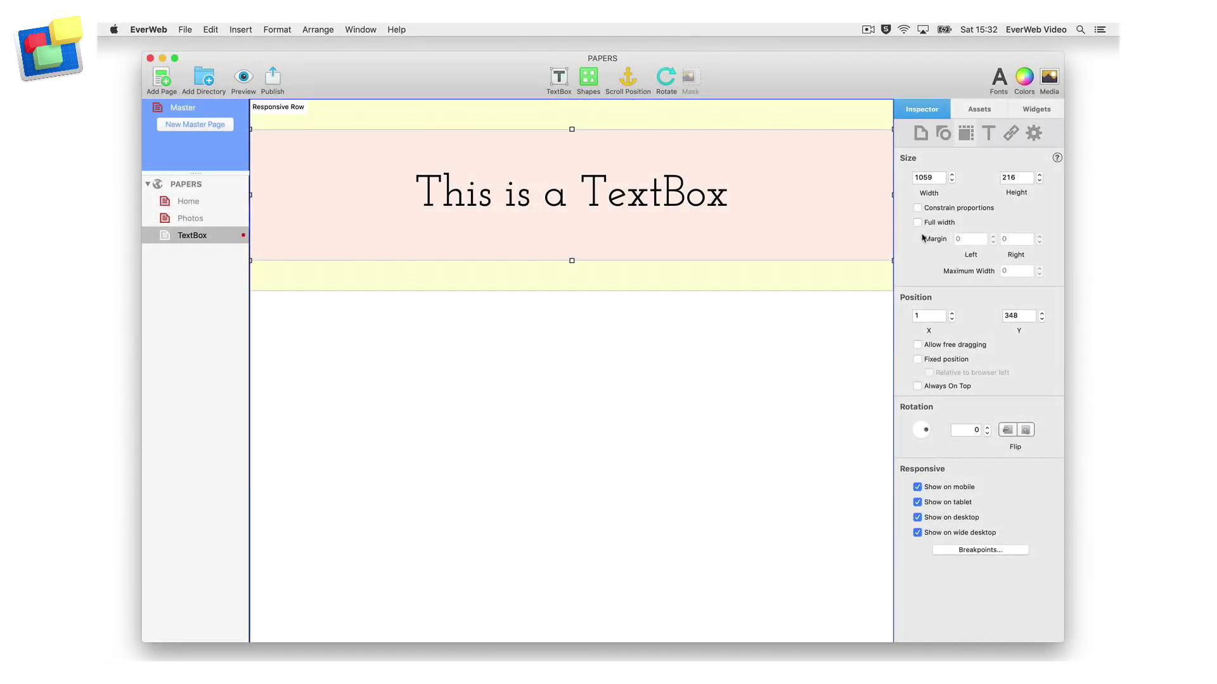
Preview the TextBox page in Safari and check it in Responsive Design Mode for sideways scrolling.
{"action": "left_click", "coordinate": [243, 76]}
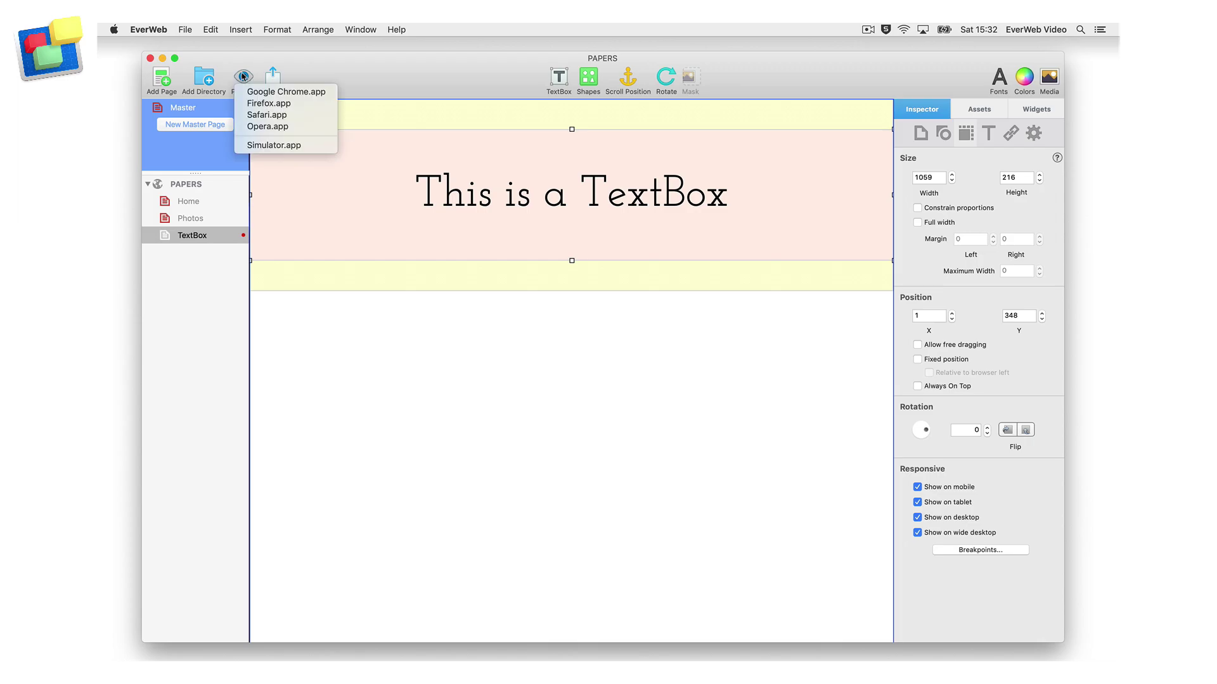
{"action": "left_click", "coordinate": [291, 114]}
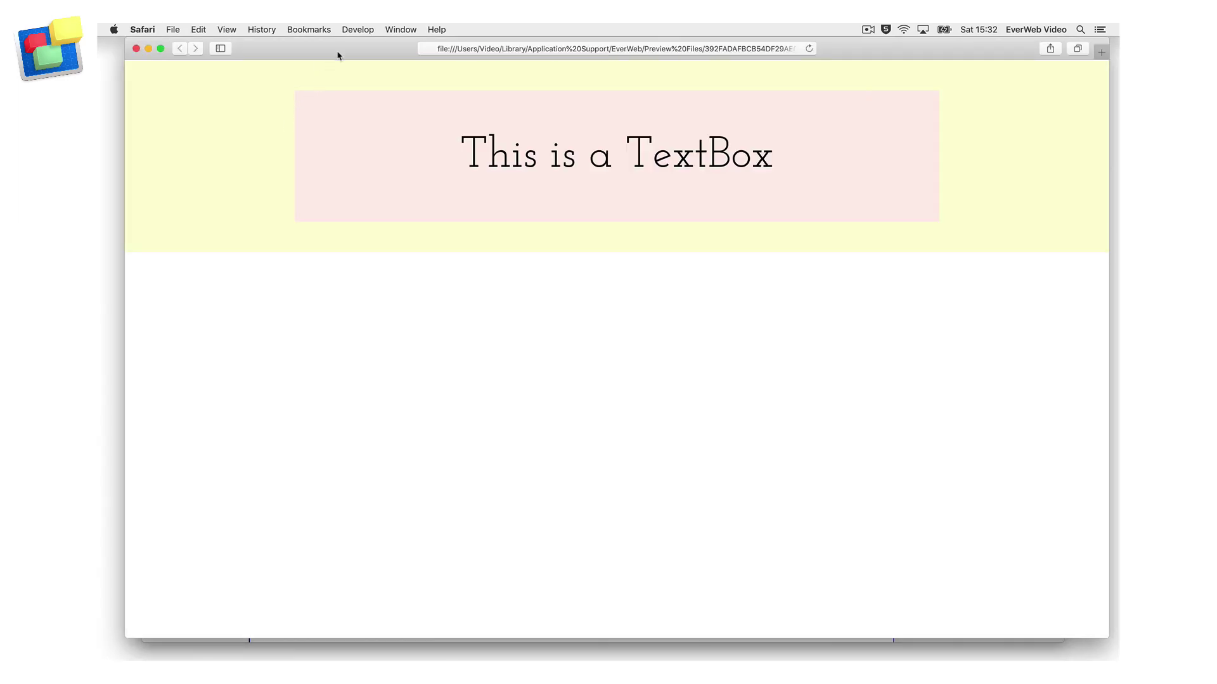
{"action": "left_click", "coordinate": [358, 29]}
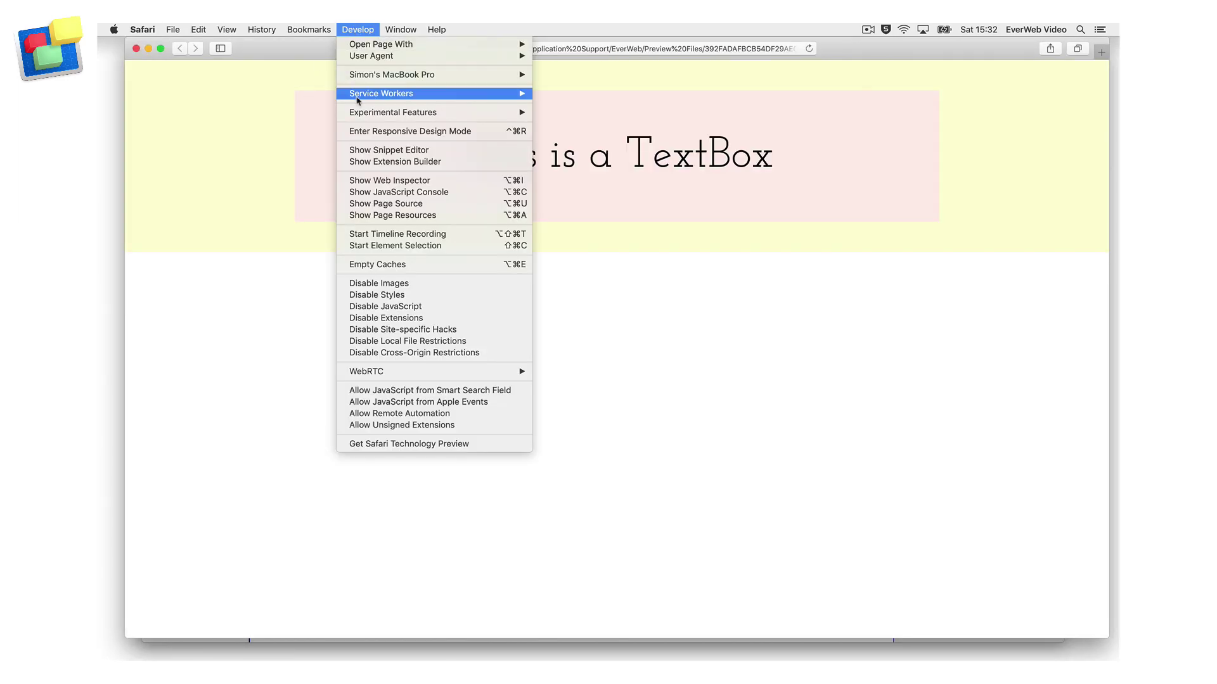
{"action": "left_click", "coordinate": [372, 131]}
{"action": "scroll", "coordinate": [584, 343], "scroll_direction": "right", "scroll_amount": 5}
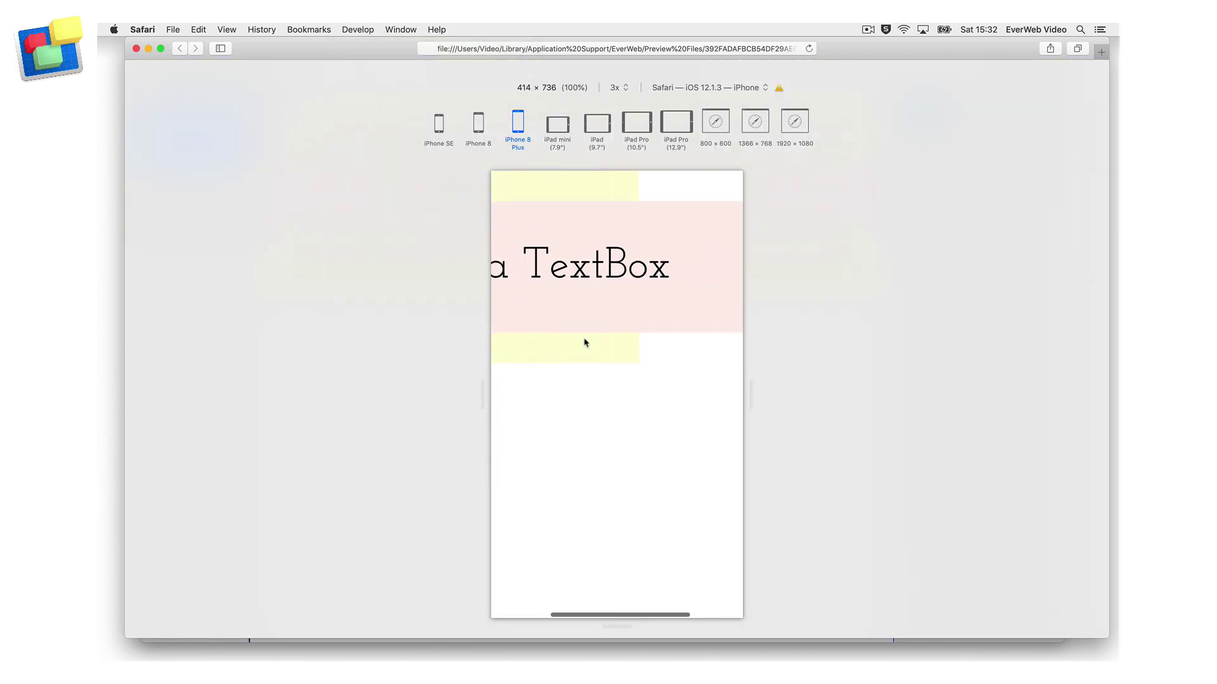
{"action": "scroll", "coordinate": [584, 343], "scroll_direction": "left", "scroll_amount": 5}
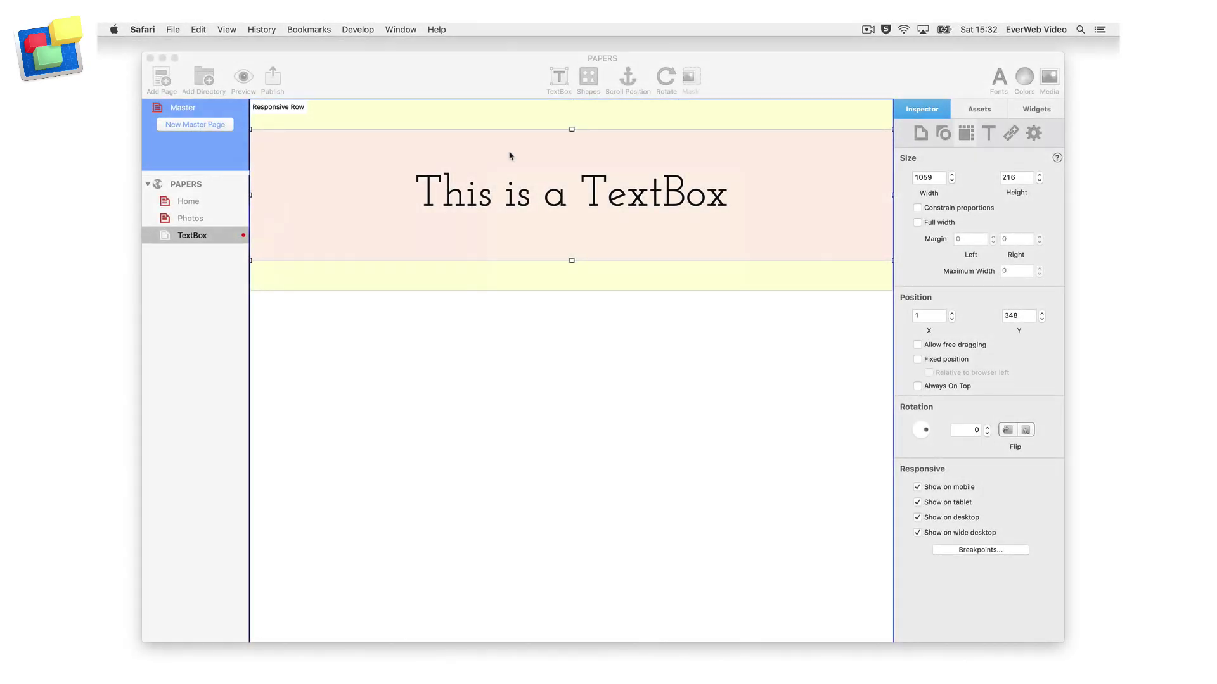
Back in EverWeb, tick Full width for the text box and preview again in Safari.
{"action": "left_click", "coordinate": [870, 218]}
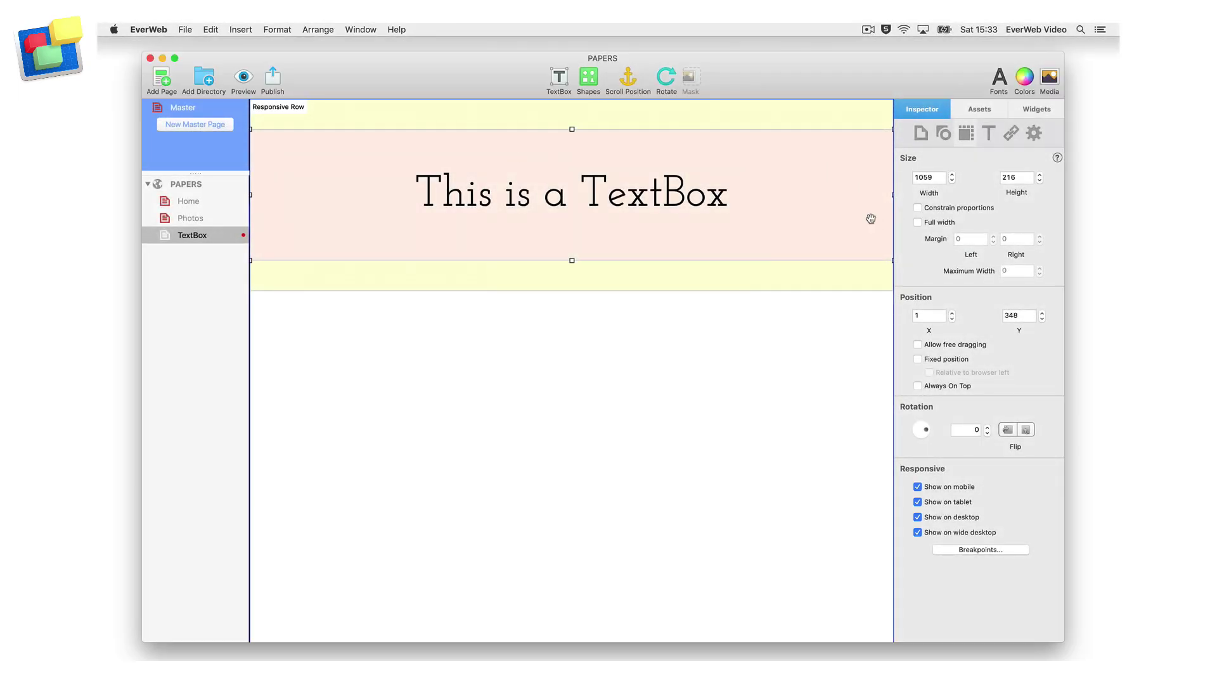
{"action": "left_click", "coordinate": [917, 223]}
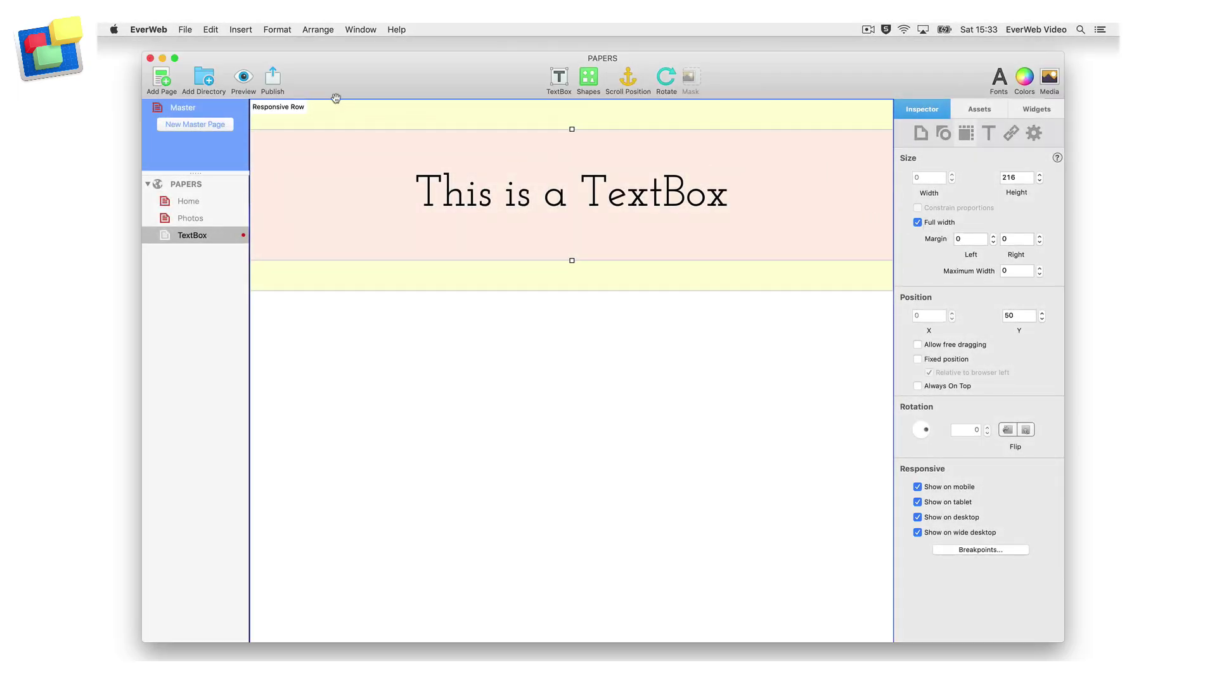
{"action": "left_click", "coordinate": [237, 82]}
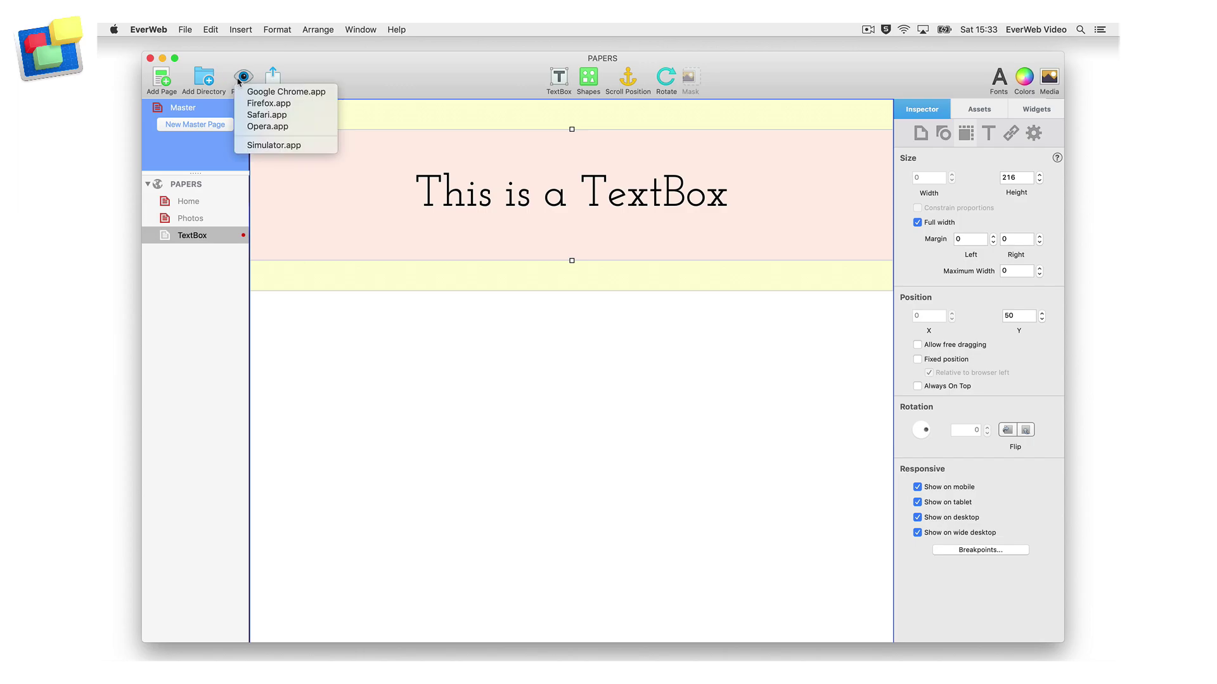
{"action": "left_click", "coordinate": [292, 112]}
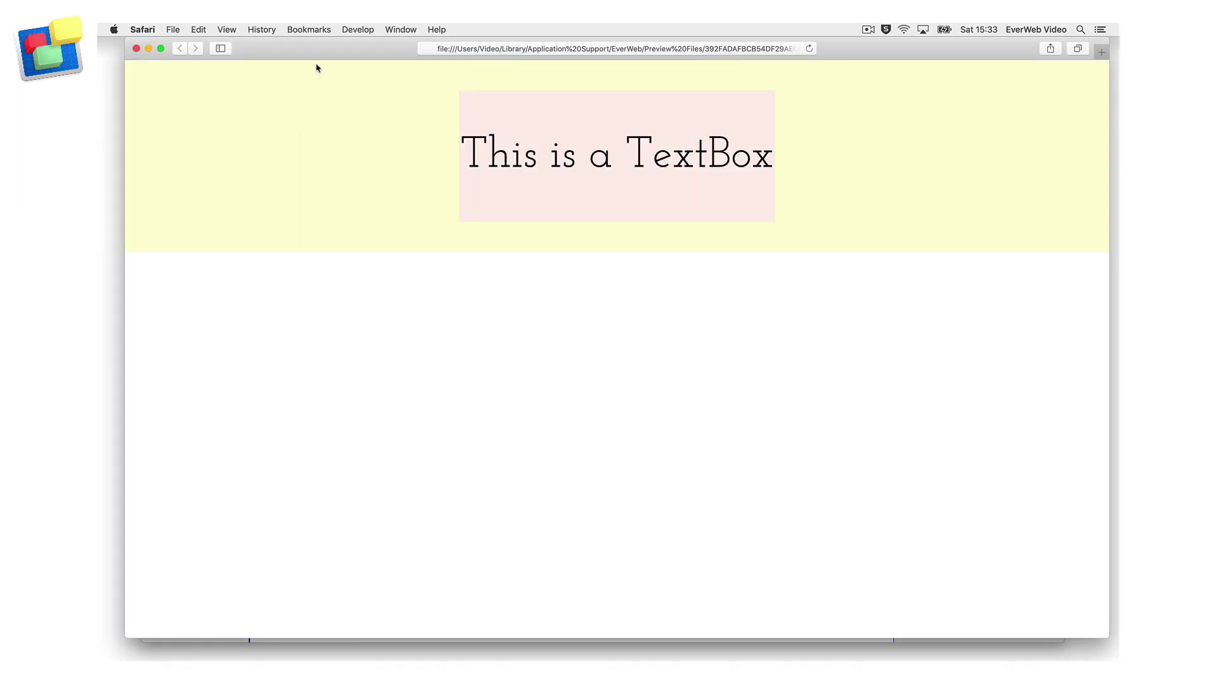
Enter Responsive Design Mode from Safari's Develop menu to view the full-width TextBox page.
{"action": "left_click", "coordinate": [352, 30]}
{"action": "left_click", "coordinate": [381, 131]}
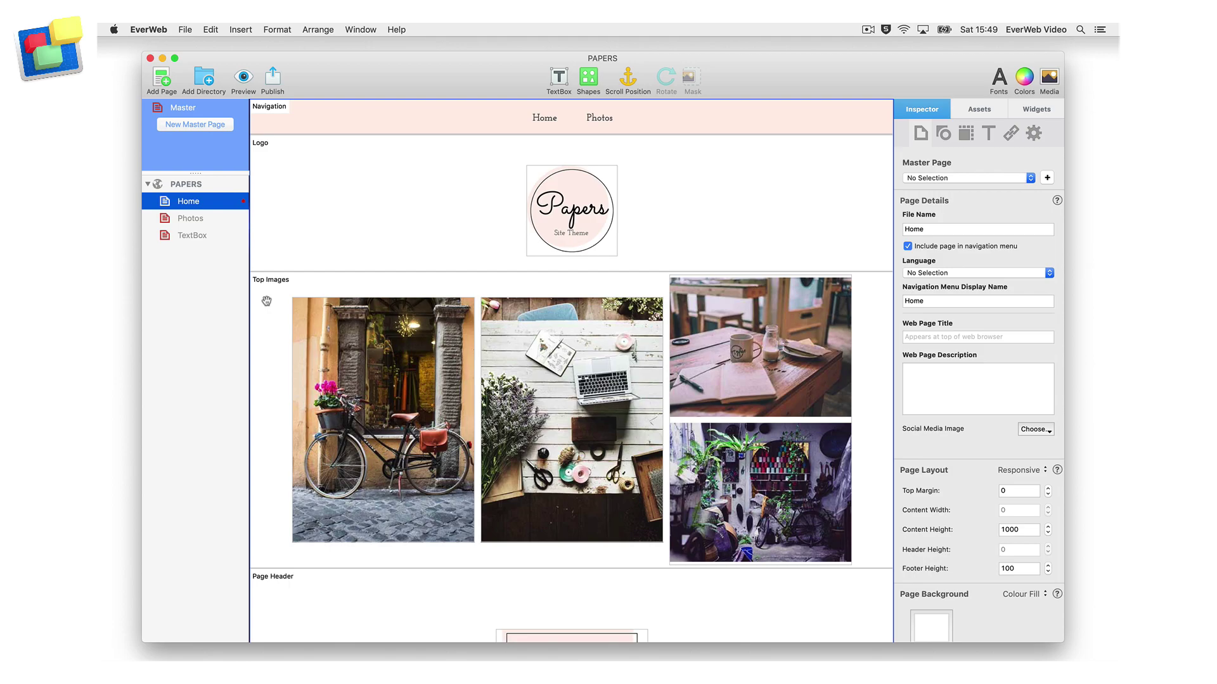
Select the bicycle image's flexbox and give its embedded Image object 100% Default, Minimum and Maximum Width.
{"action": "left_click", "coordinate": [415, 410]}
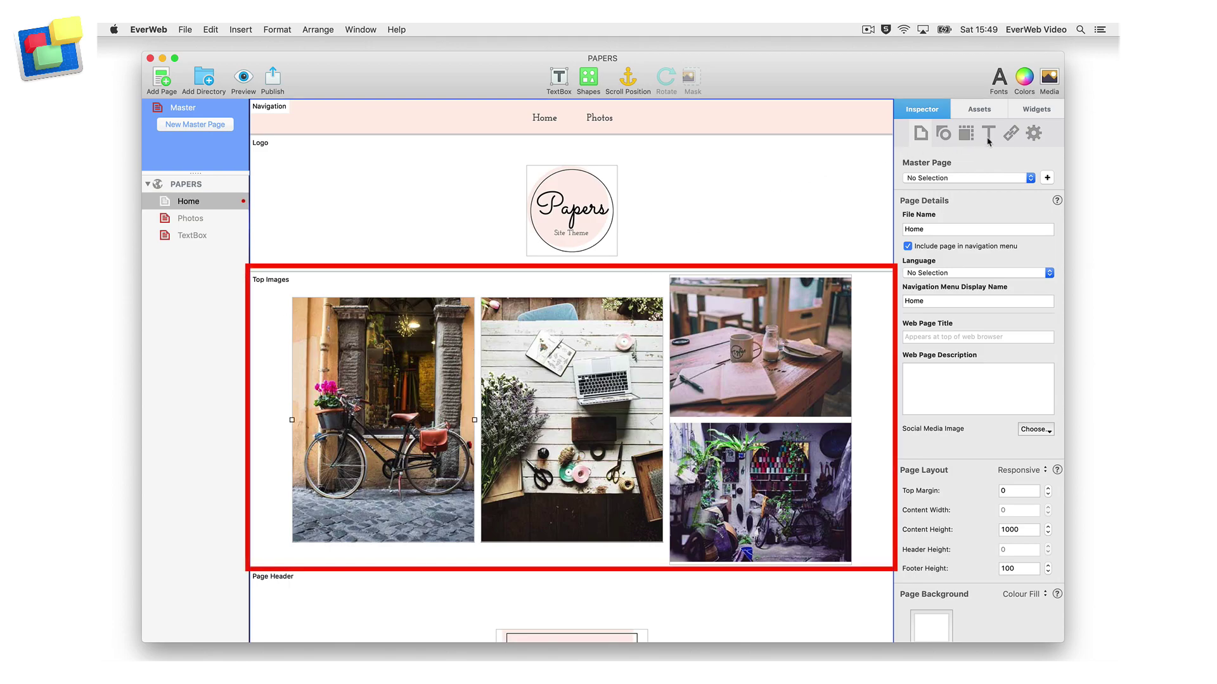
{"action": "left_click", "coordinate": [1033, 132]}
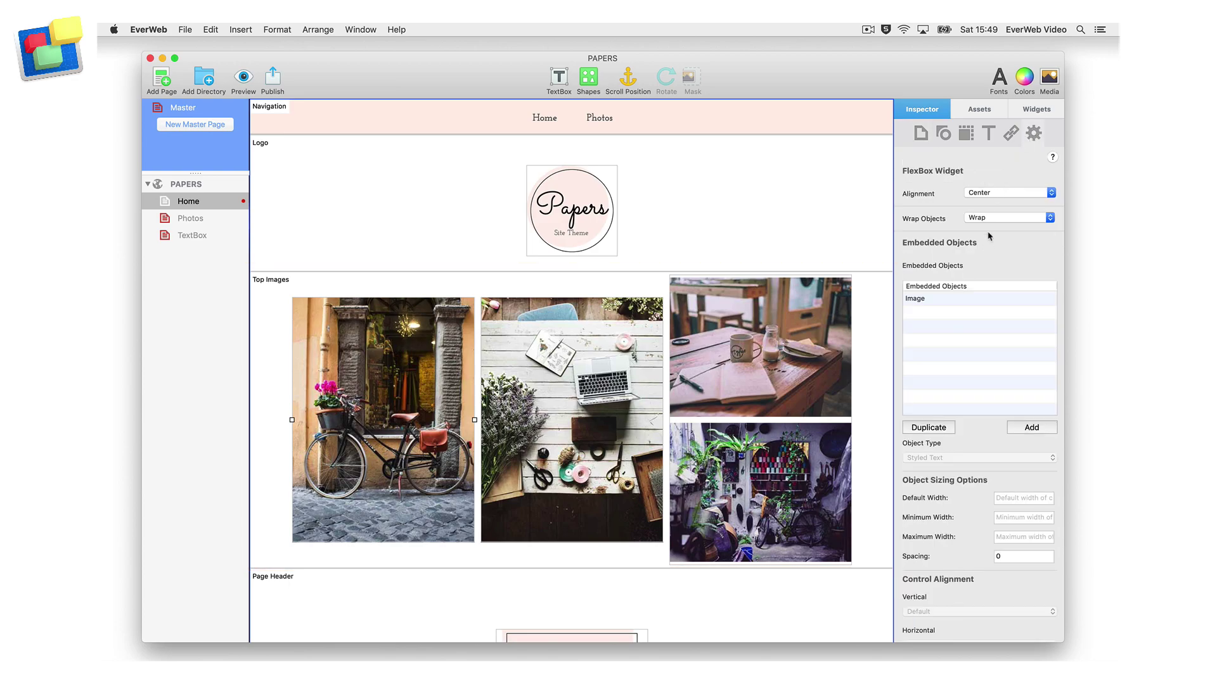
{"action": "left_click", "coordinate": [983, 299]}
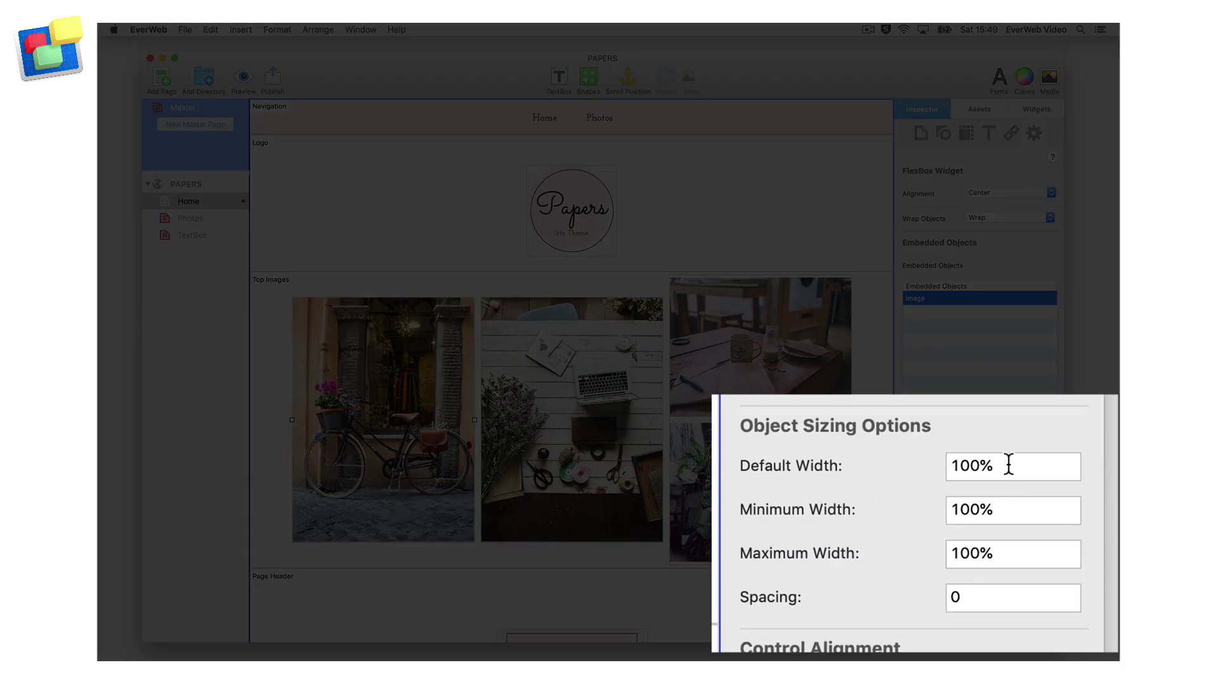
{"action": "double_click", "coordinate": [1008, 466]}
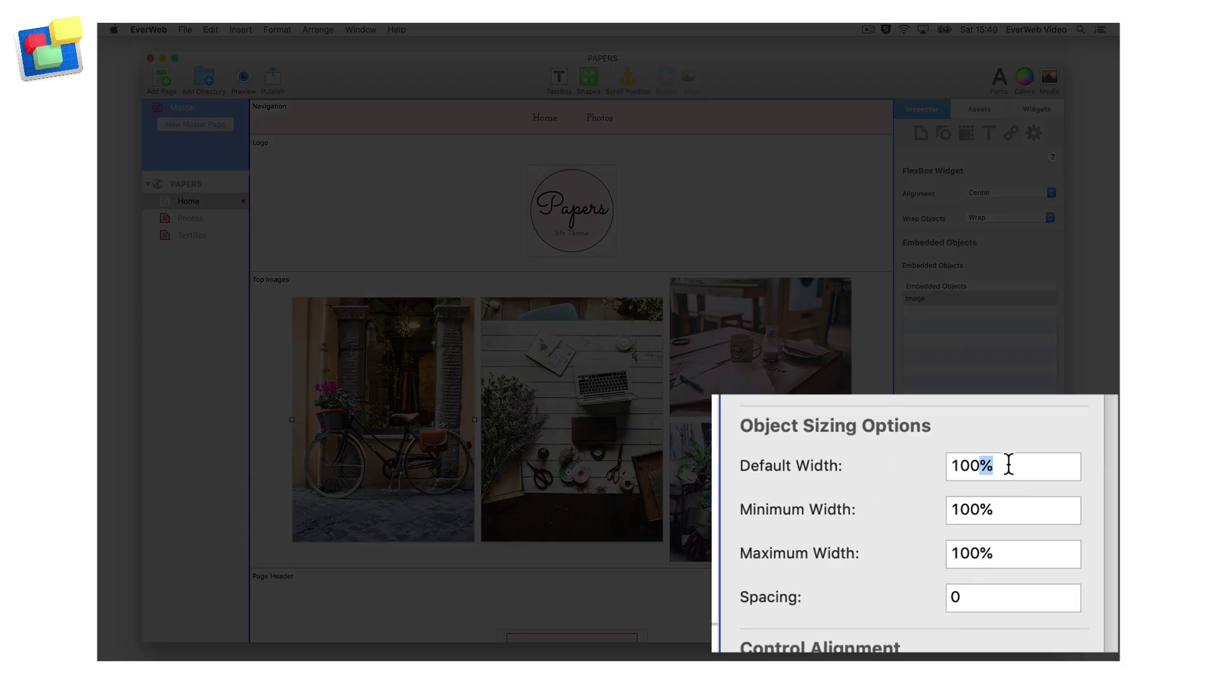
{"action": "triple_click", "coordinate": [1008, 466]}
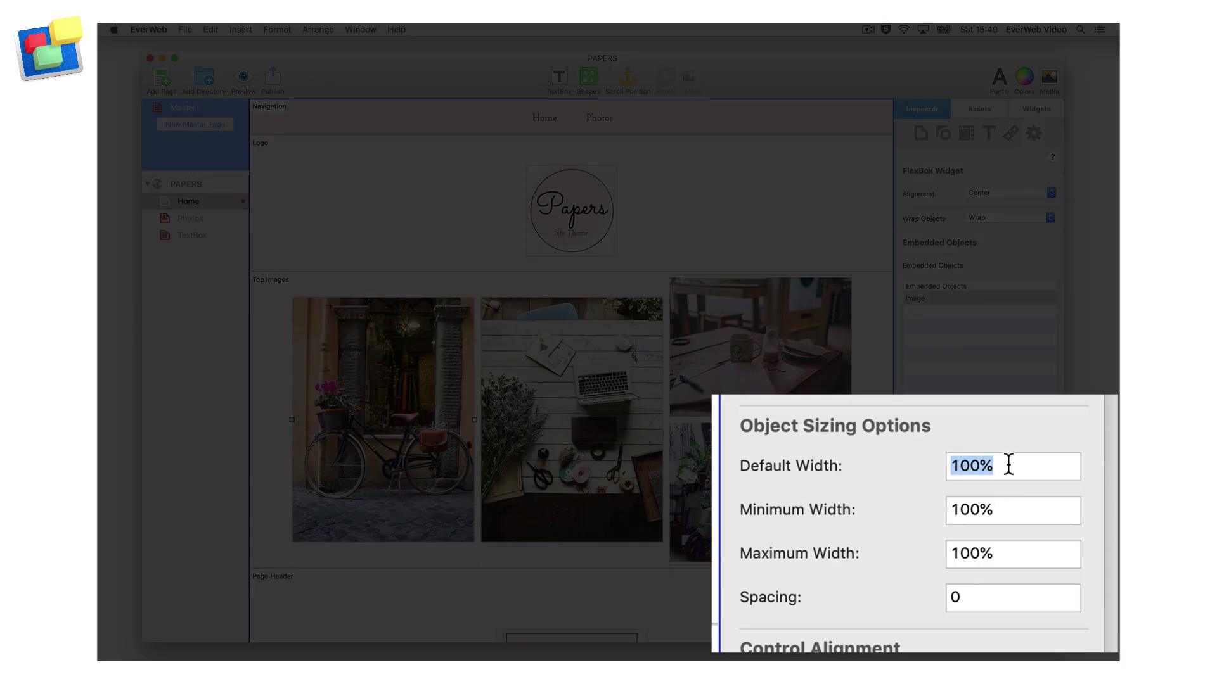
{"action": "double_click", "coordinate": [1016, 508]}
{"action": "triple_click", "coordinate": [1016, 508]}
{"action": "double_click", "coordinate": [1011, 535]}
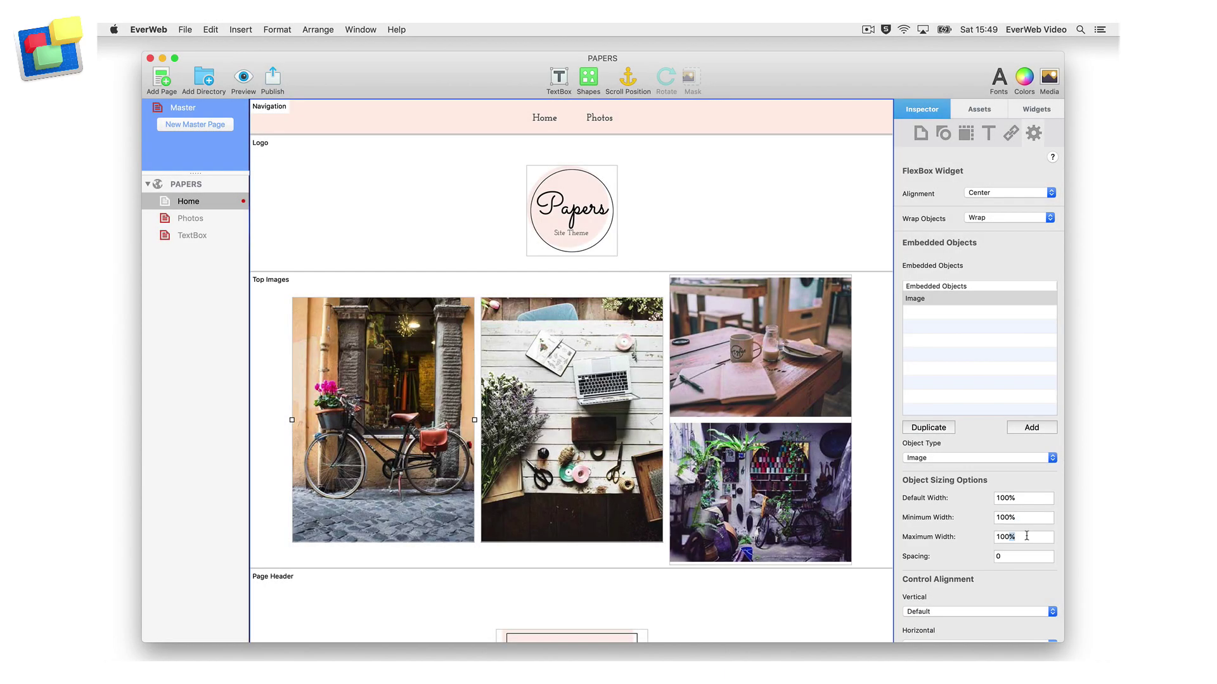
{"action": "triple_click", "coordinate": [1012, 536]}
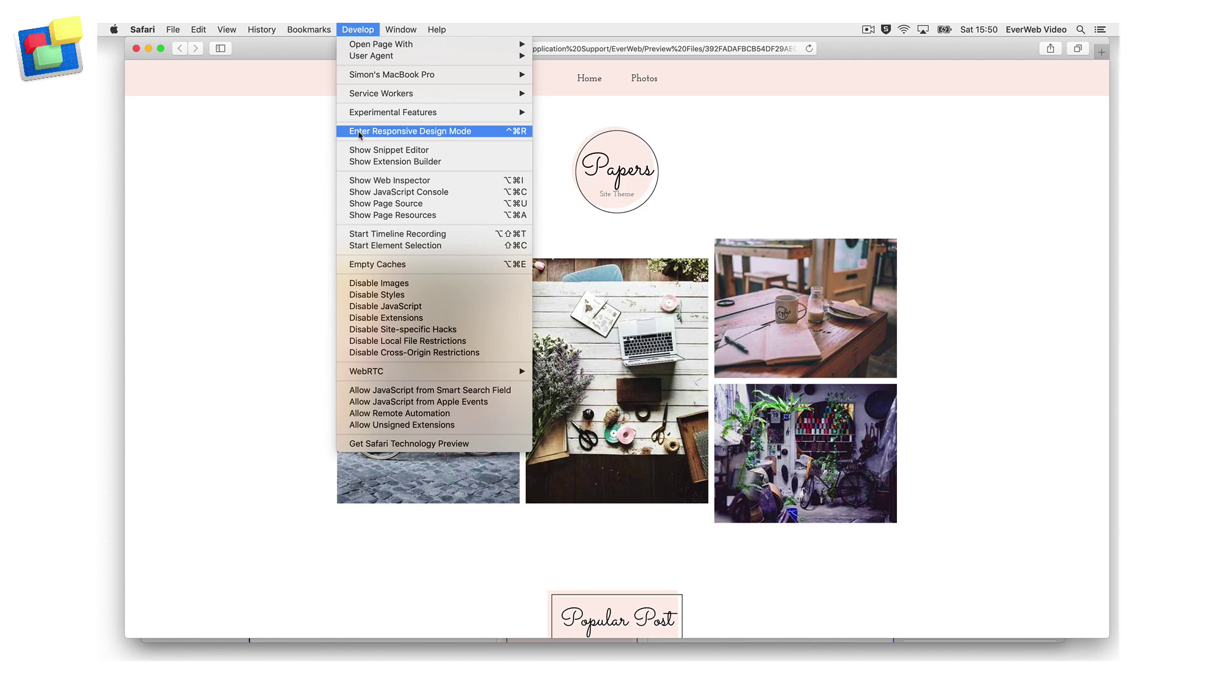
Preview the Home page at iPhone SE size and scroll down through the stacked photos.
{"action": "left_click", "coordinate": [359, 132]}
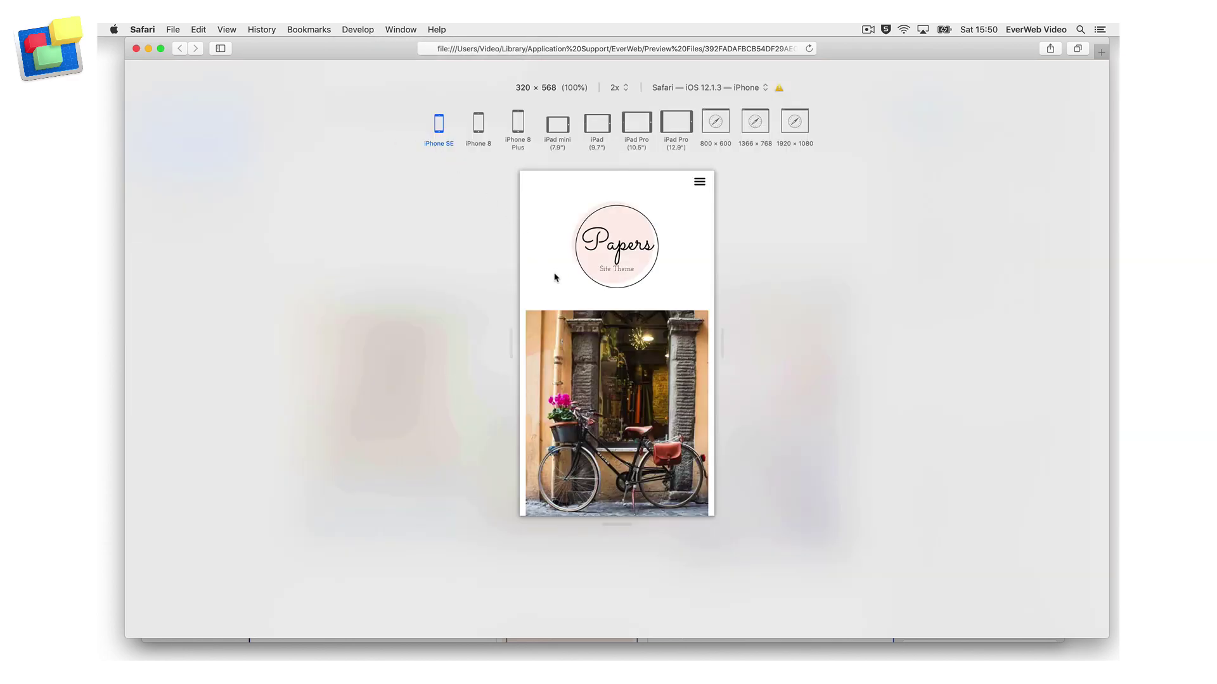
{"action": "scroll", "coordinate": [555, 276], "scroll_direction": "down", "scroll_amount": 15}
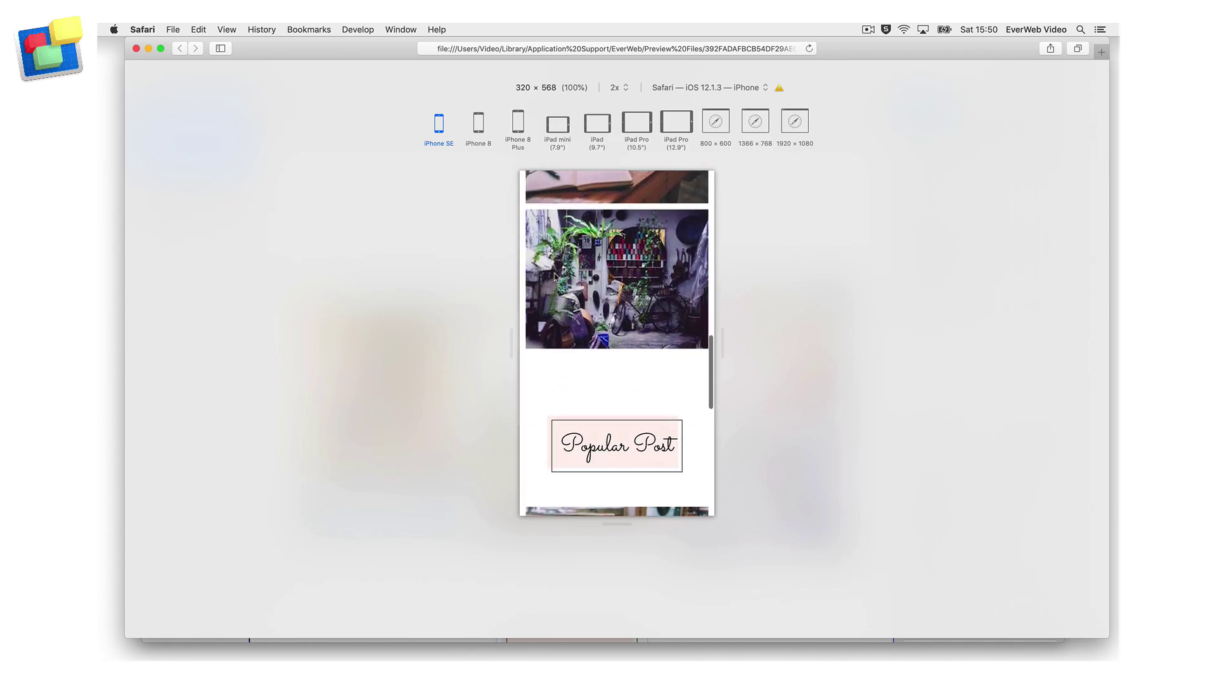